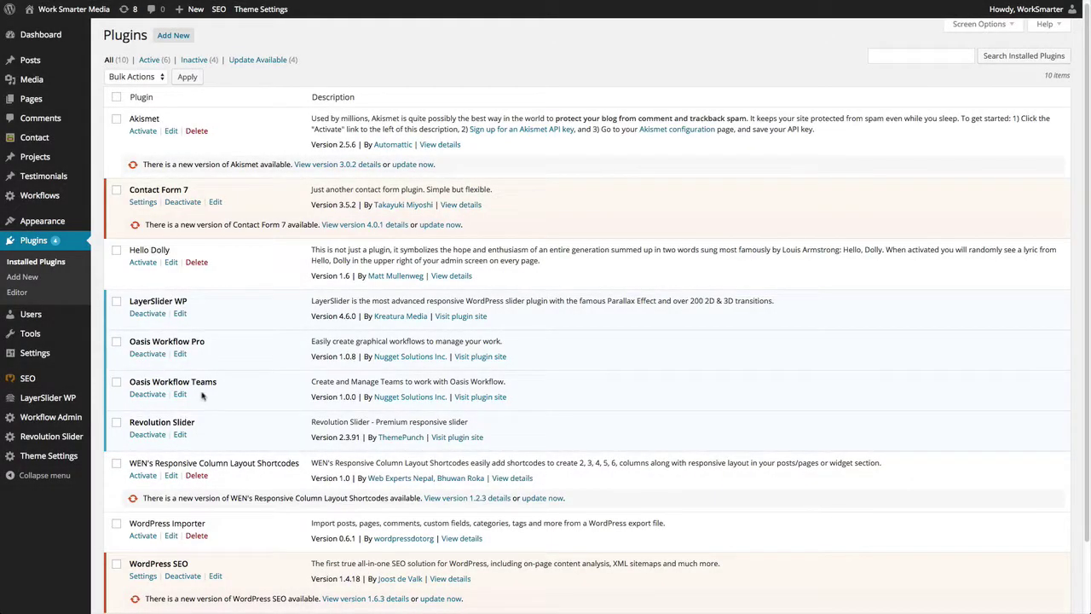
Step: Save the Oasis Workflow License Settings, keeping the stored Pro license key
mouse_move(85, 416)
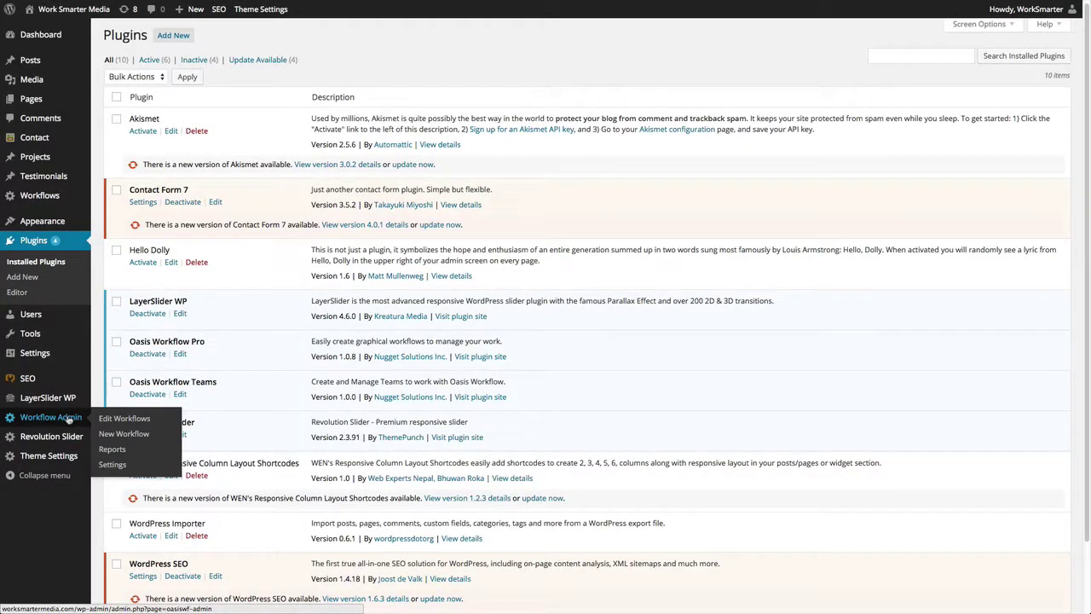
click(112, 464)
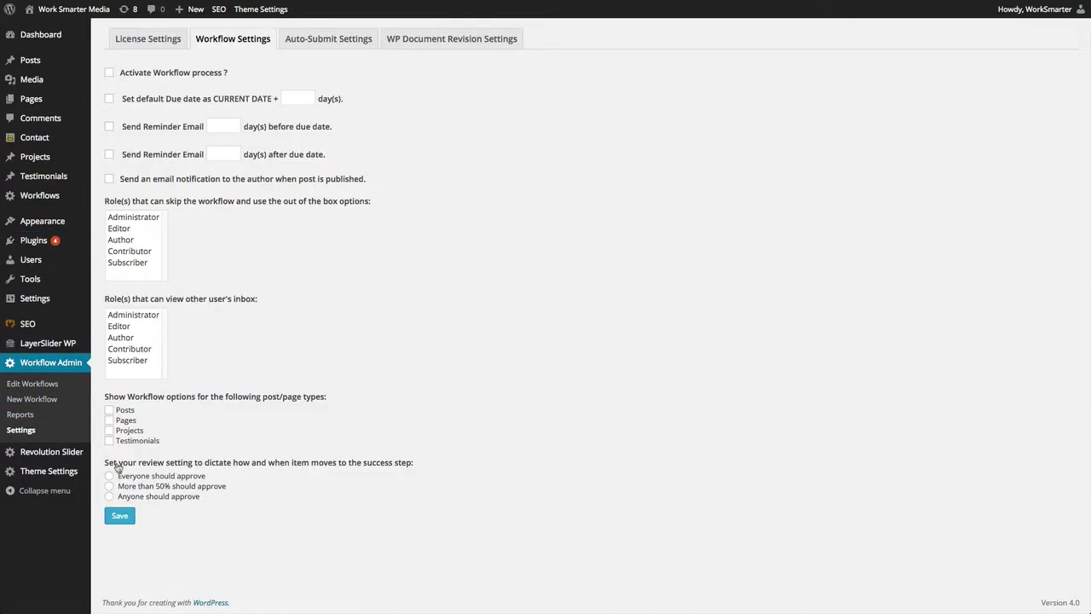
click(162, 39)
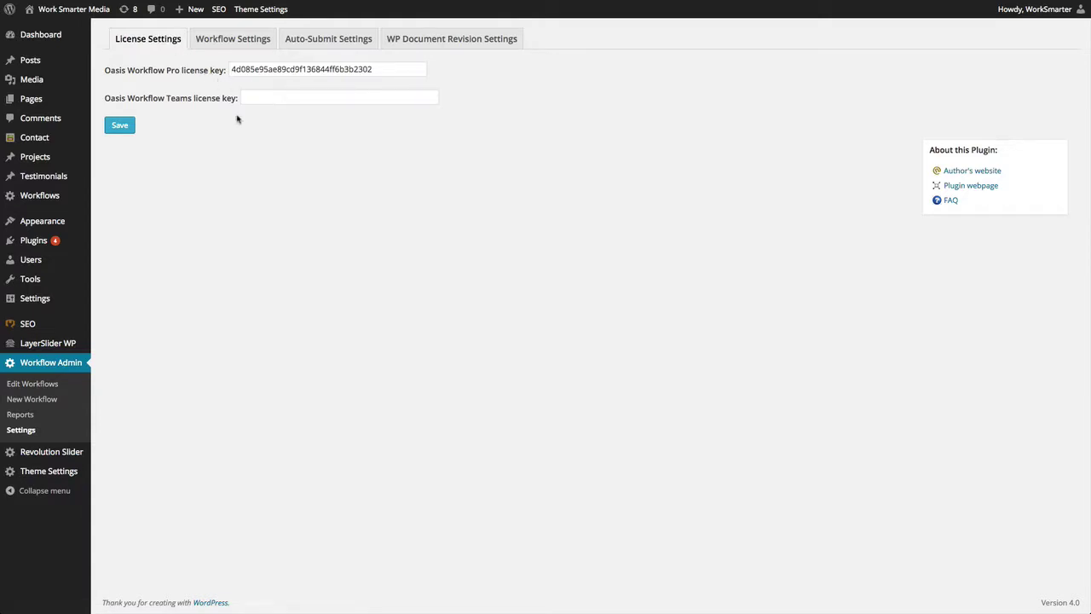
click(119, 130)
mouse_move(58, 197)
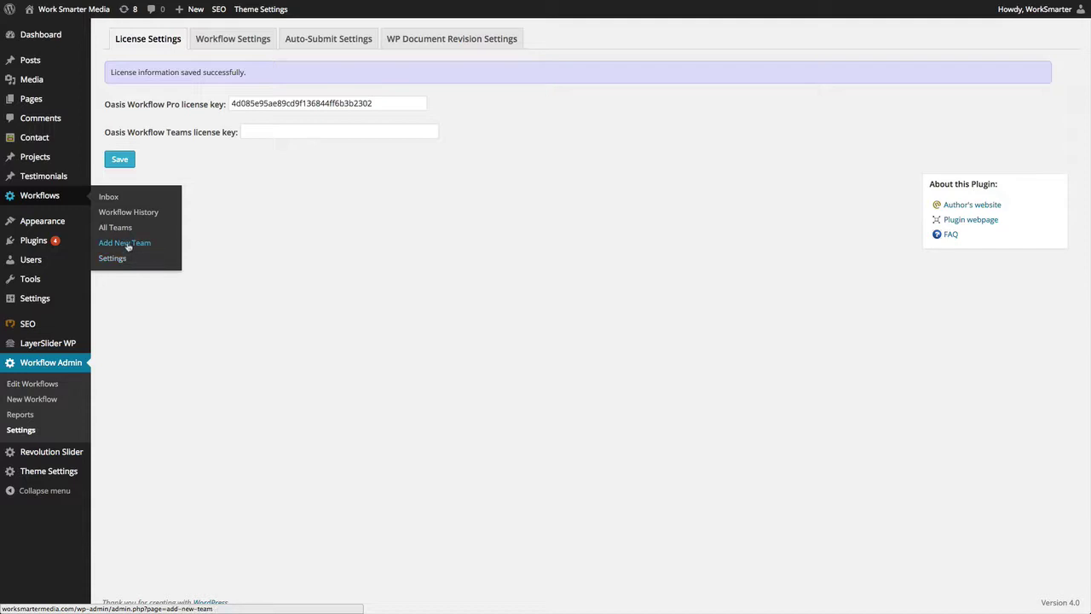
Step: Start a new workflow team named 'Legal' with the description 'Legal department'
click(128, 247)
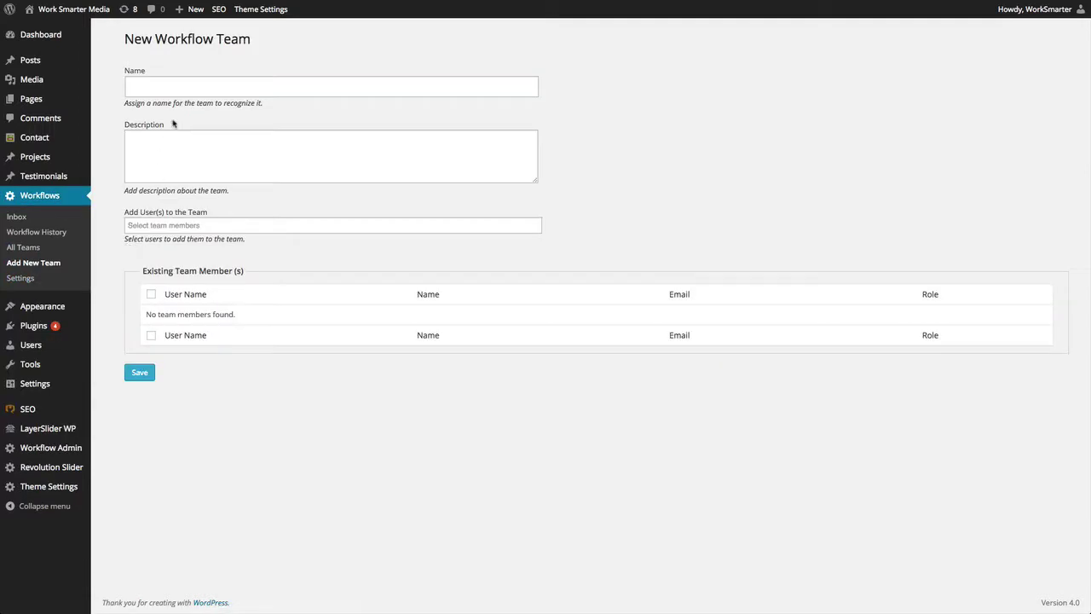
click(172, 86)
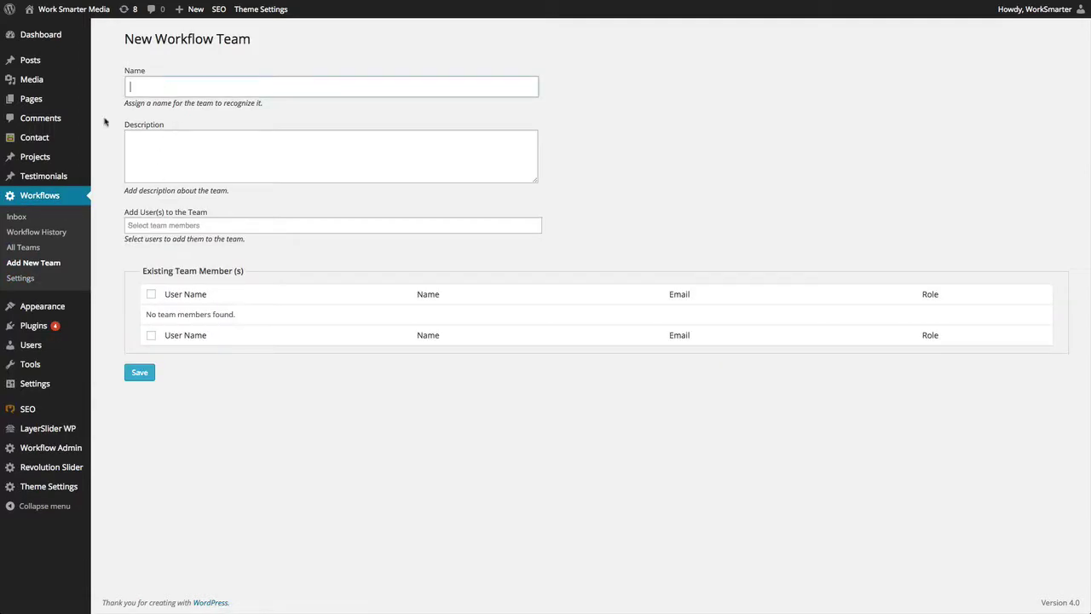
text(Legal)
key(Tab)
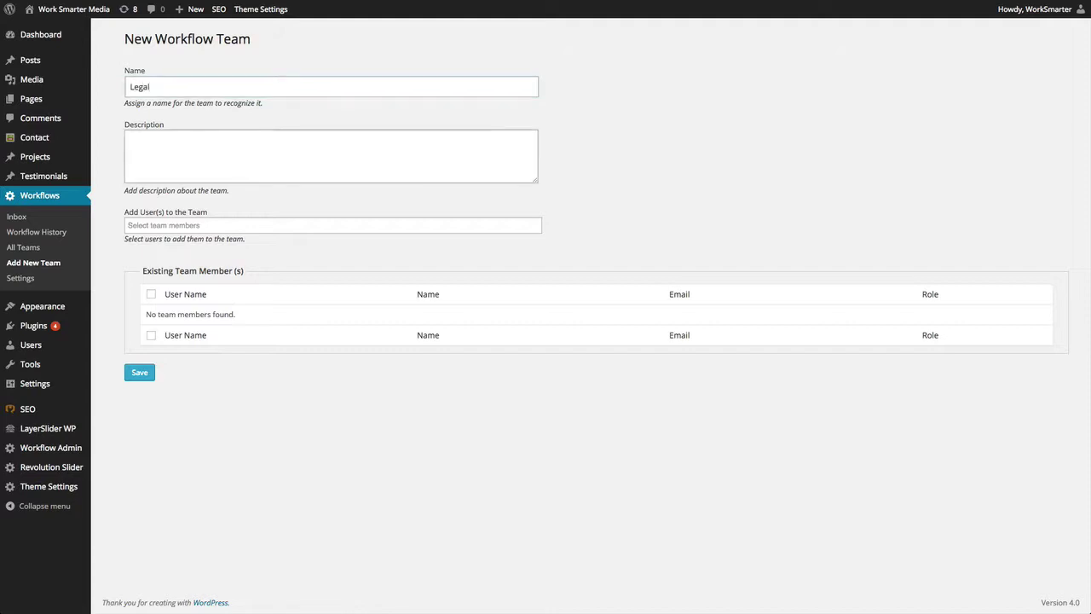
text(Legal department)
Step: Add Editor1, the author, the subscriber and the administrator as members, then save the team
click(152, 226)
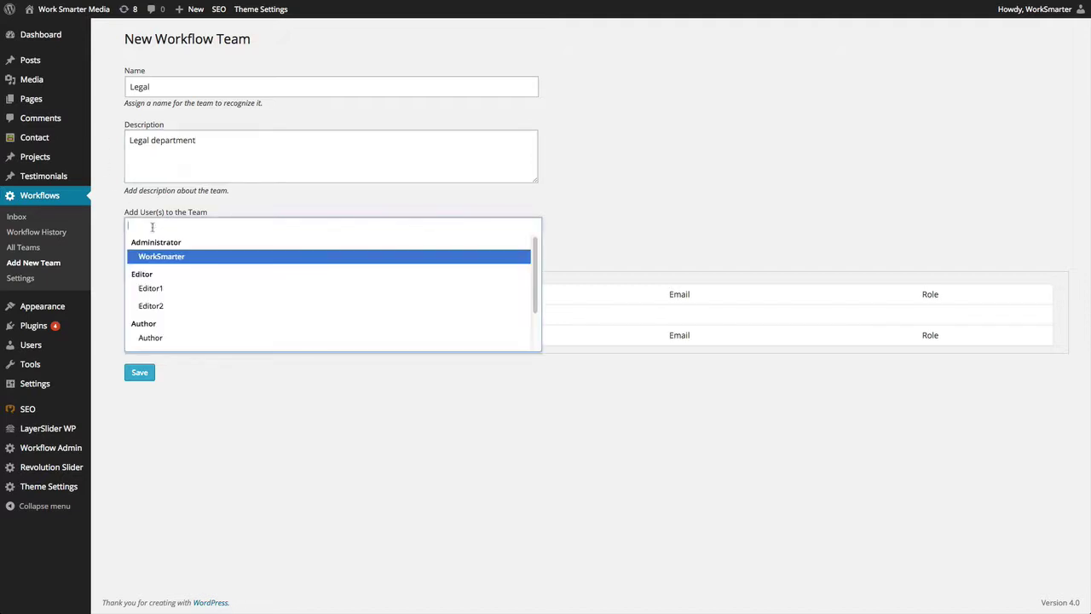
click(158, 290)
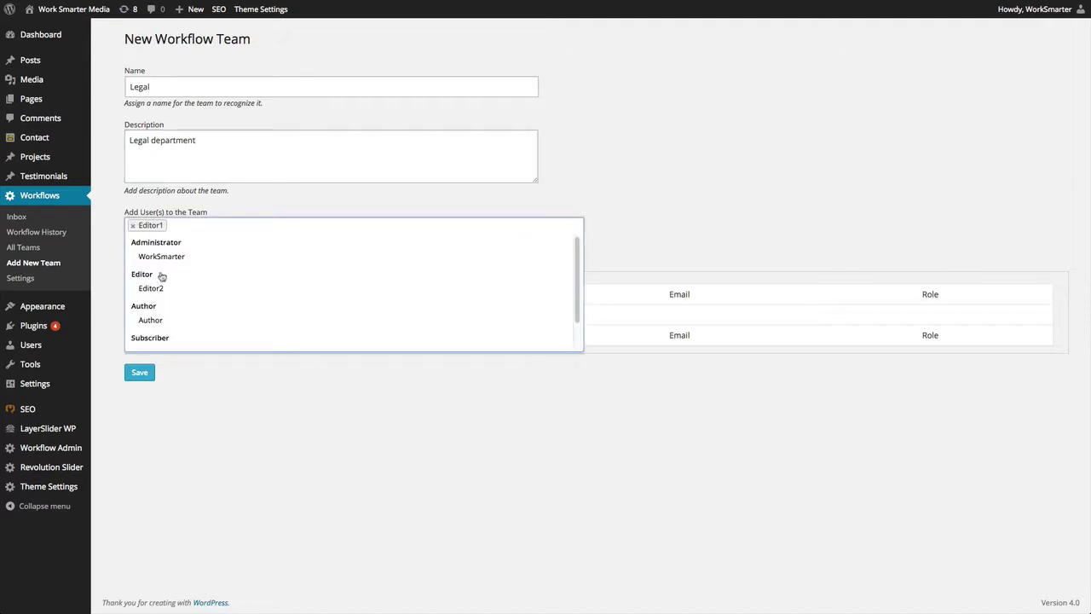
click(161, 319)
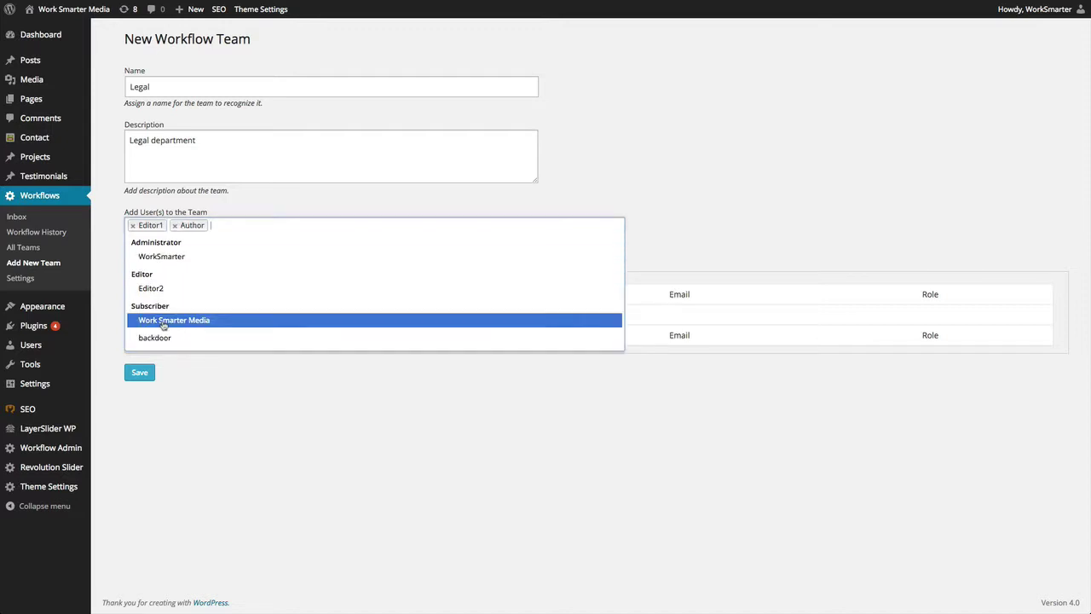
click(163, 322)
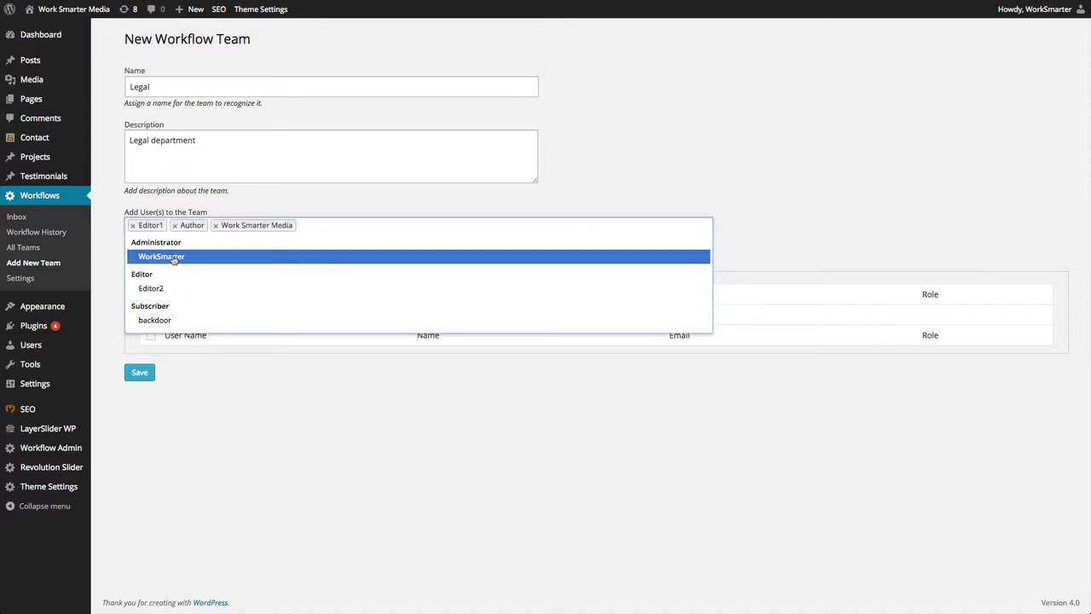
click(173, 258)
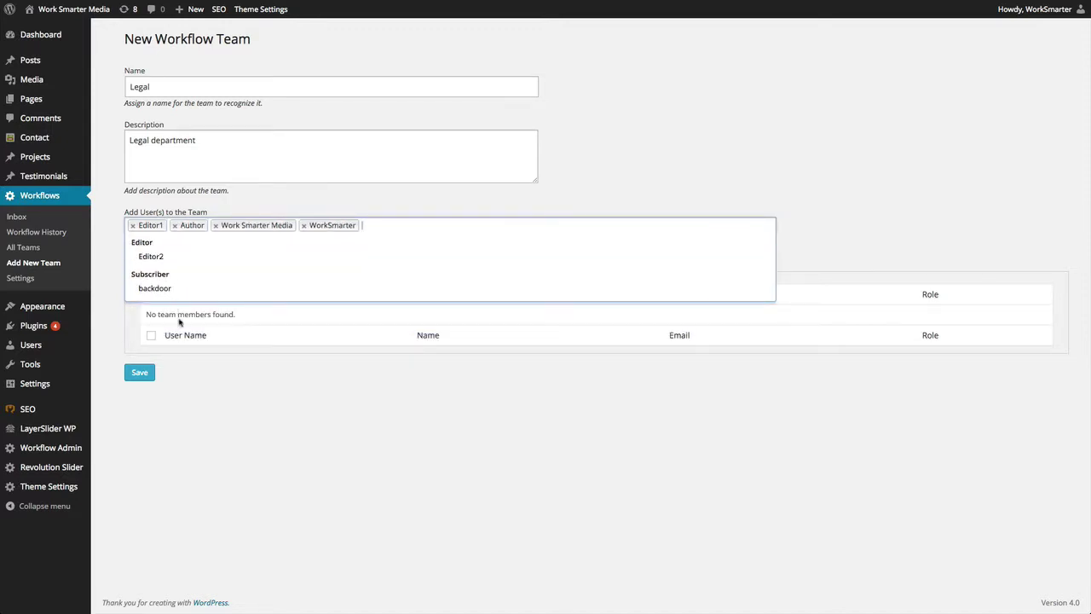
click(142, 373)
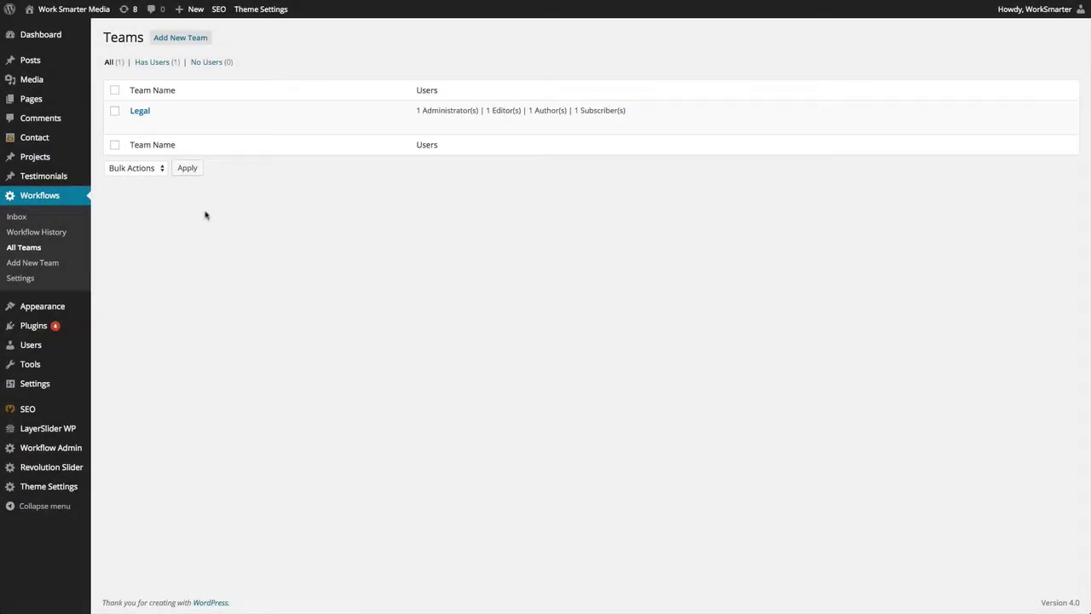
Step: Tick Enable Workflow Teams in the workflow settings and save the change
click(58, 283)
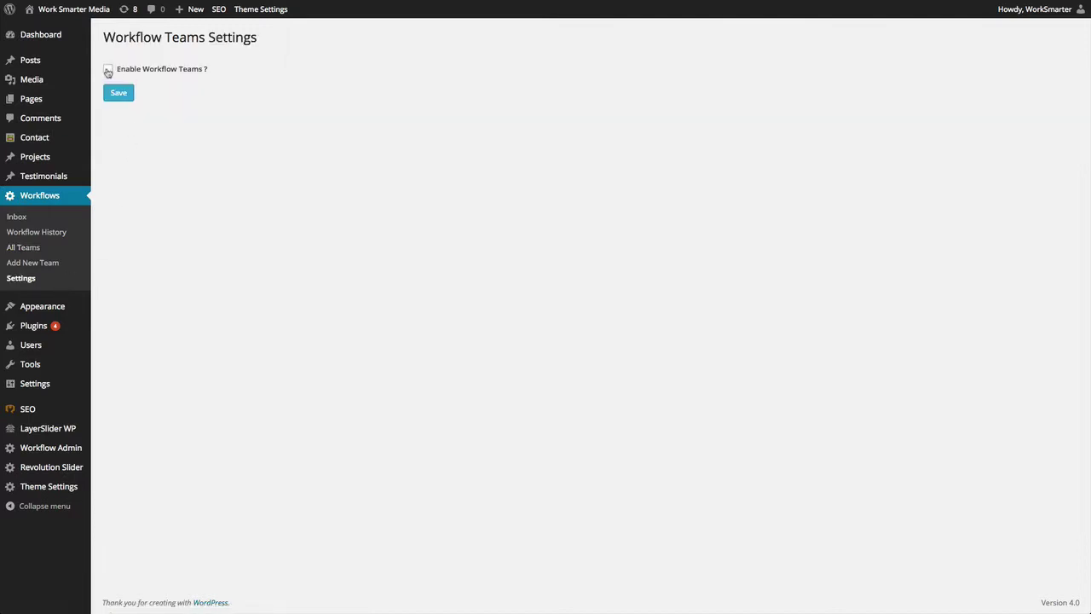
click(107, 70)
click(117, 93)
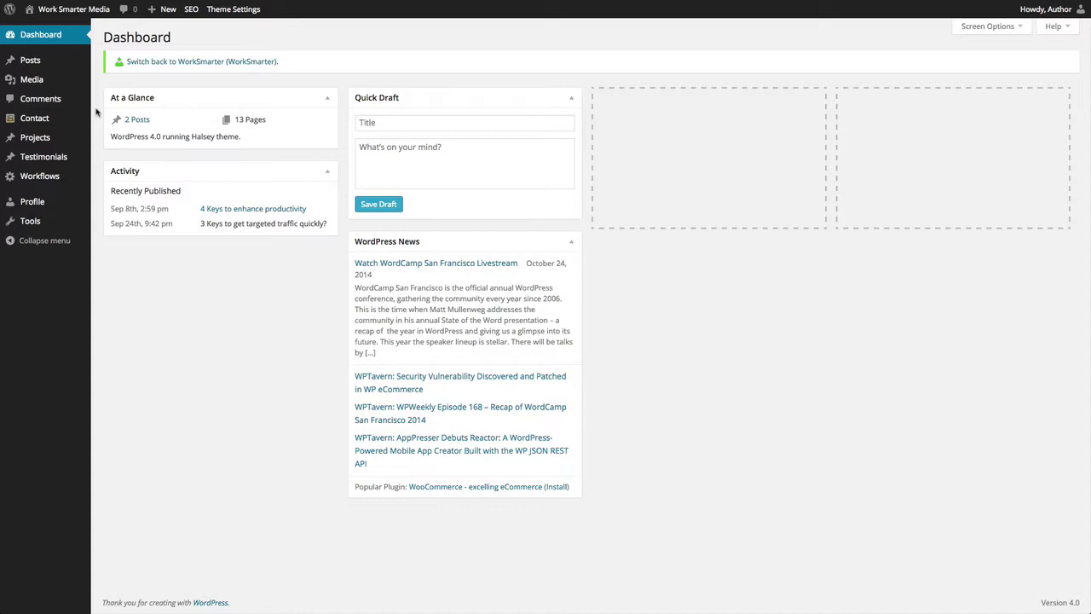
Step: Create a new post titled 'Legal notes' and bring up its Submit to Workflow dialog
mouse_move(42, 63)
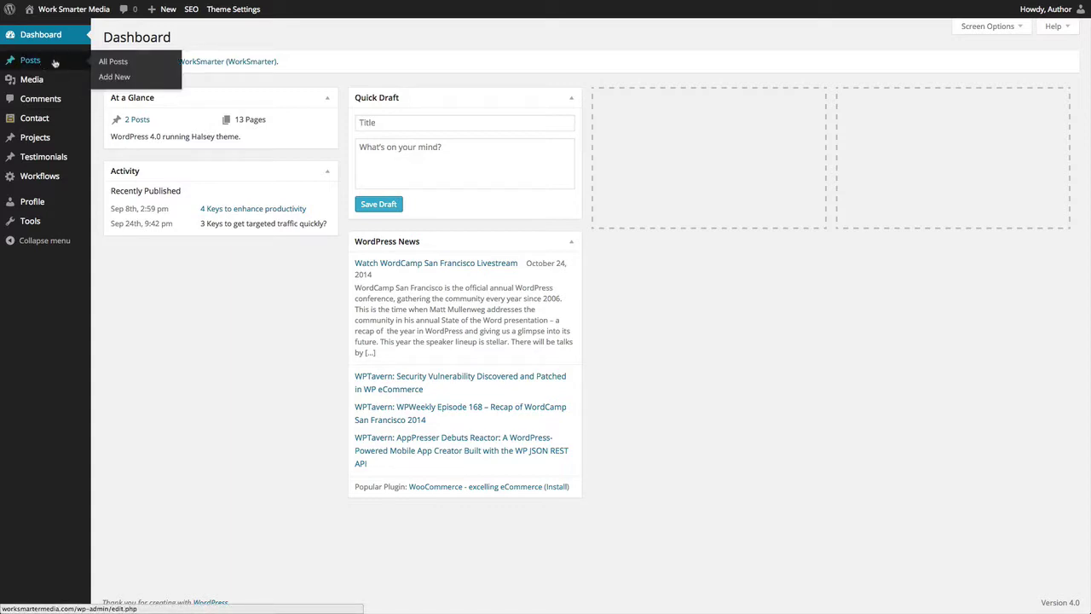
click(115, 76)
text(L)
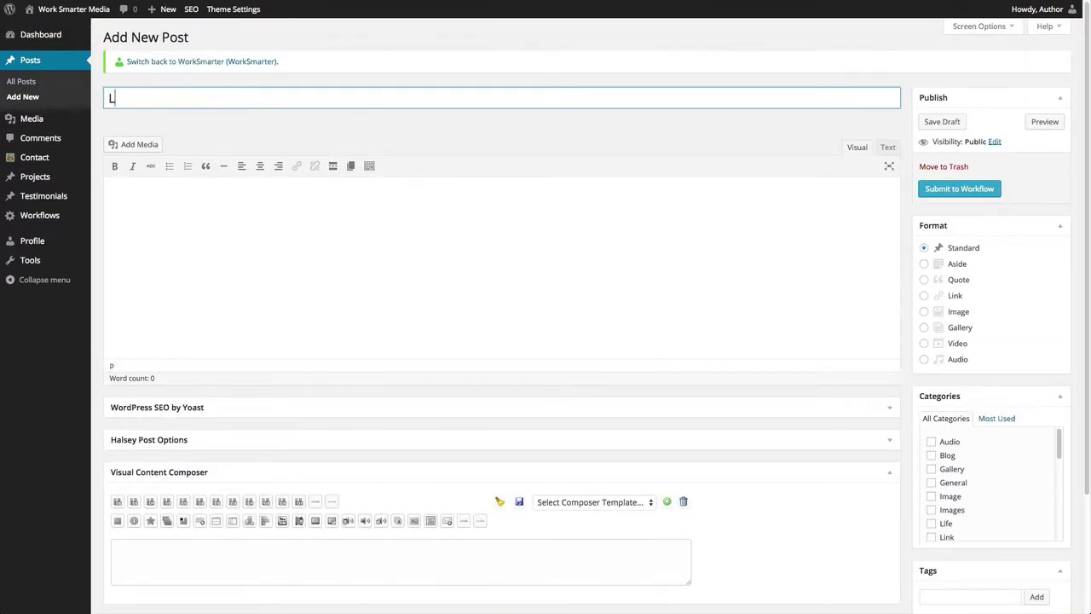
text(egal notes)
click(935, 191)
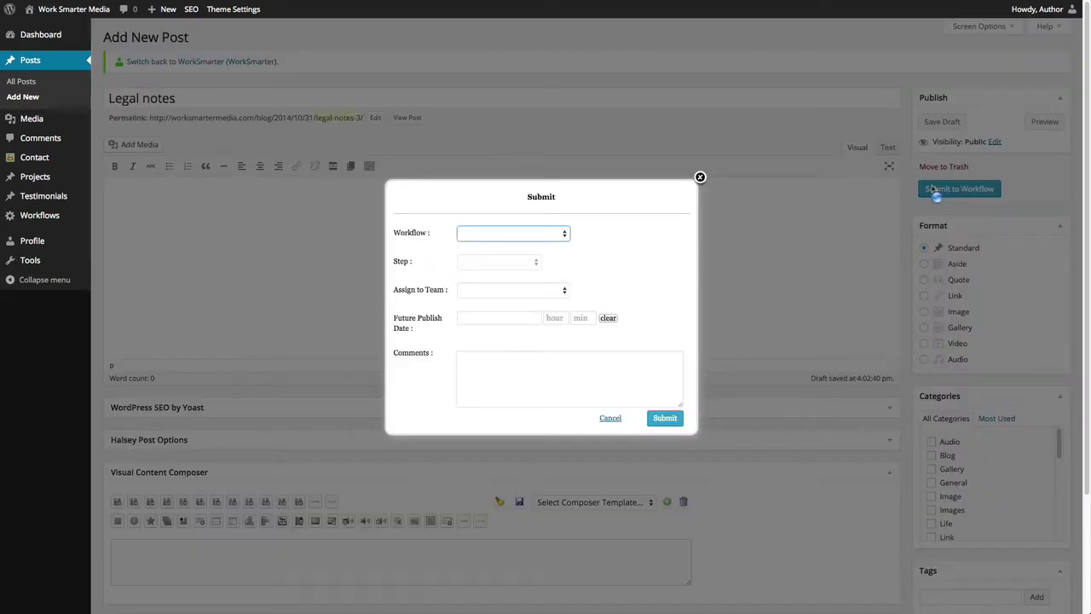
Step: Submit 'Legal notes' to Test Workflow with the comment 'Please review'
click(550, 237)
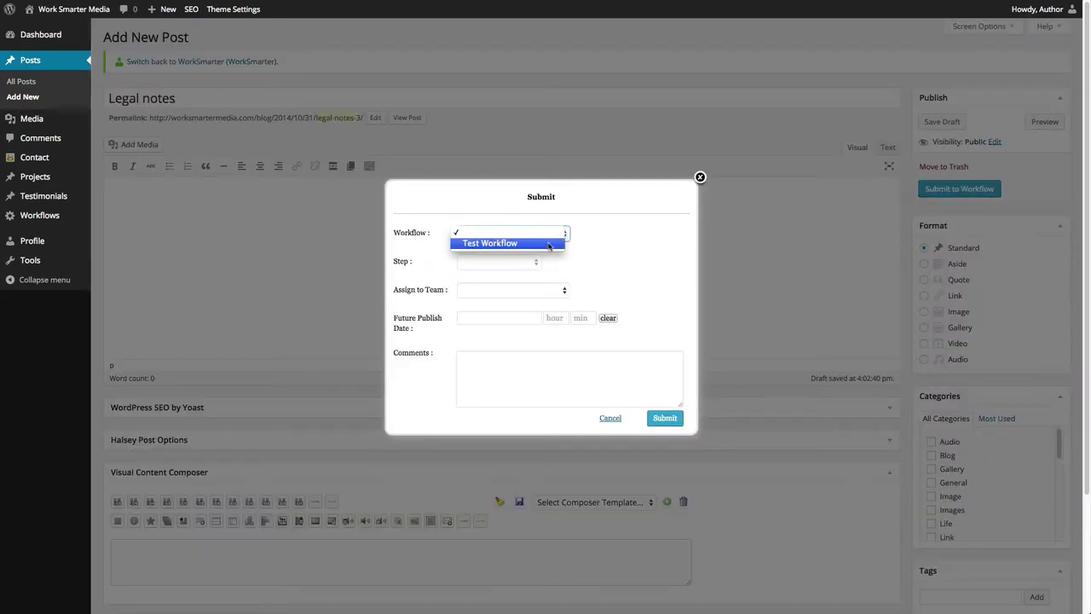
click(550, 243)
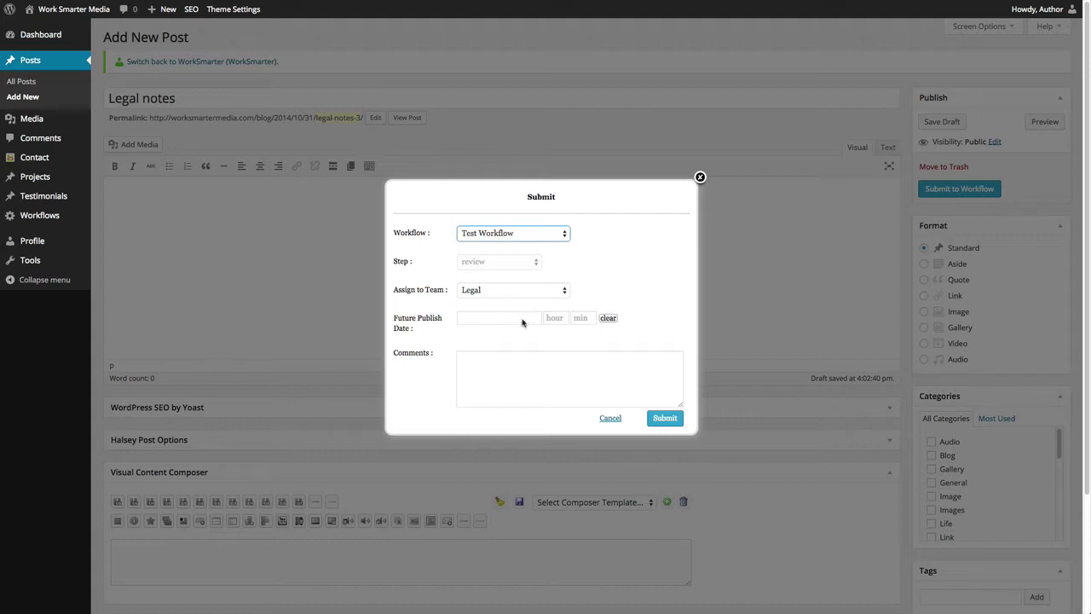
click(521, 359)
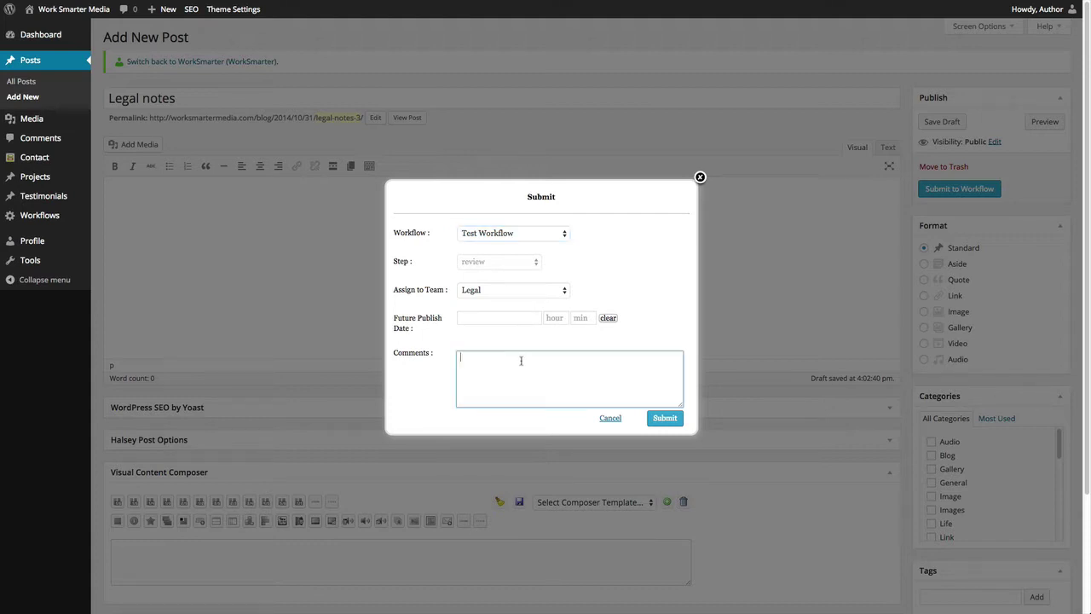
text(Please review)
click(650, 421)
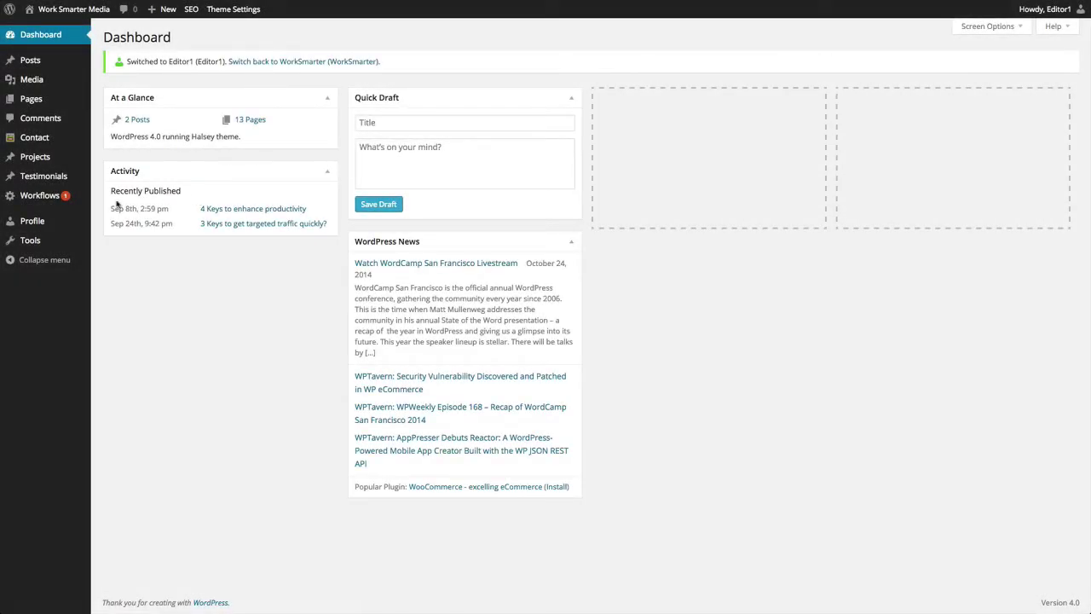
Step: From Editor1's inbox, sign off 'Legal notes' as Approved with the comment 'The notes are approved.'
mouse_move(65, 200)
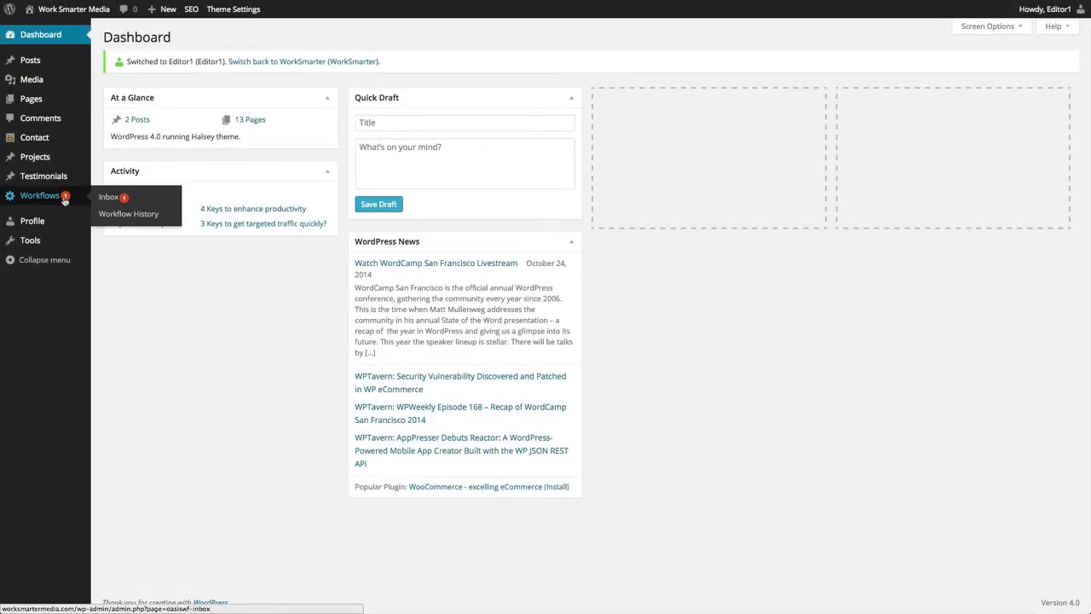
click(107, 199)
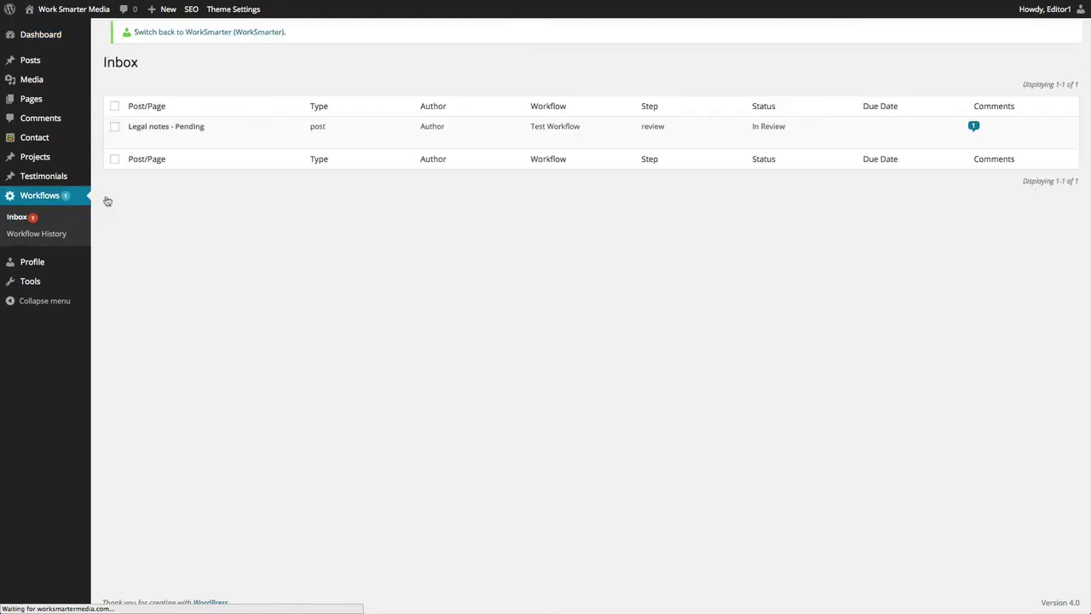
click(191, 145)
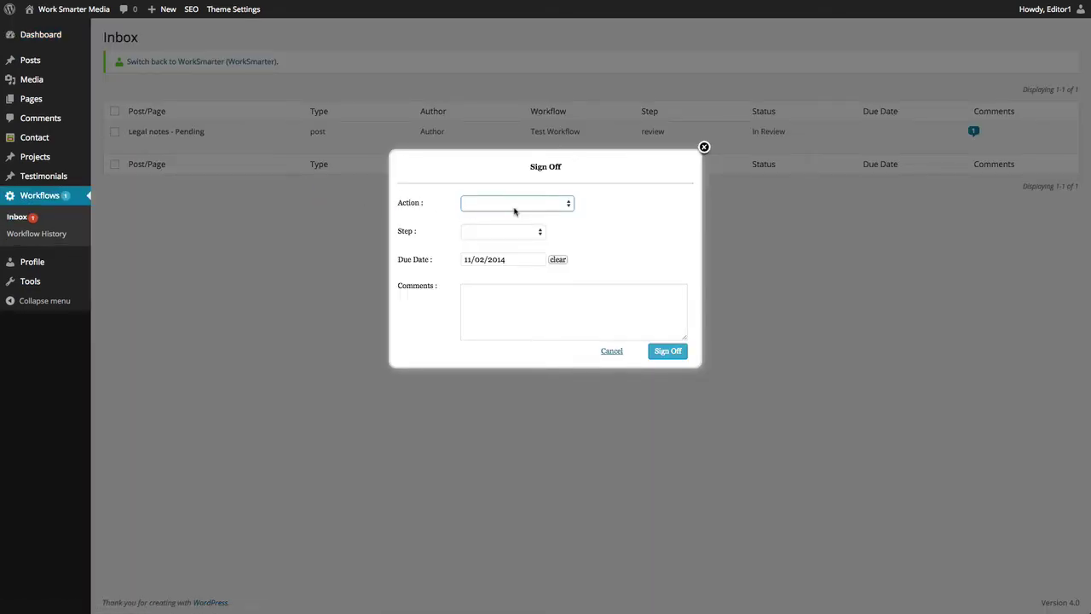
click(515, 208)
click(515, 212)
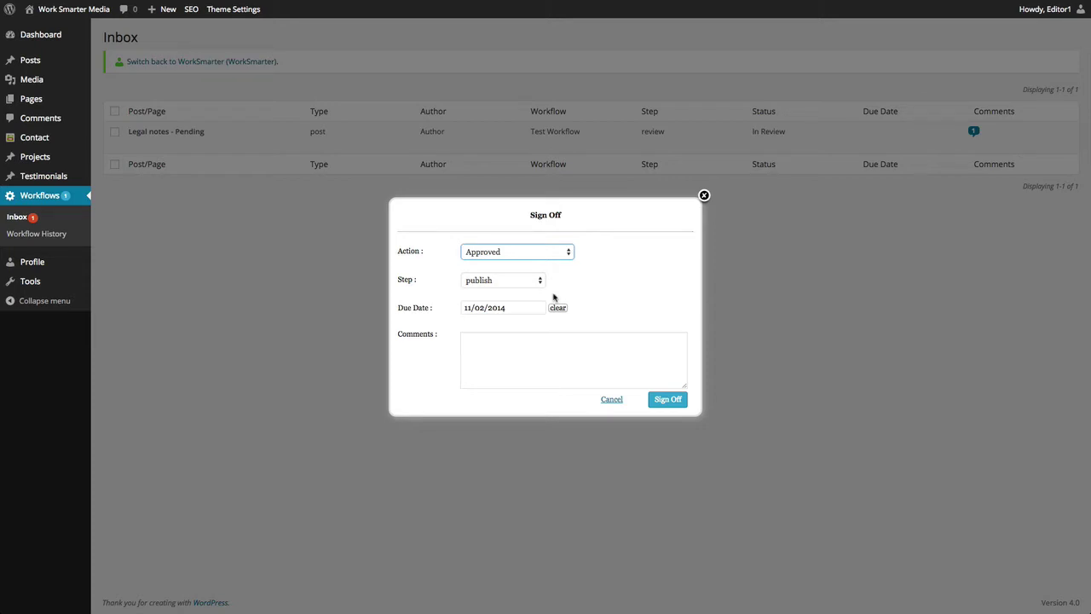
click(545, 353)
text(Th)
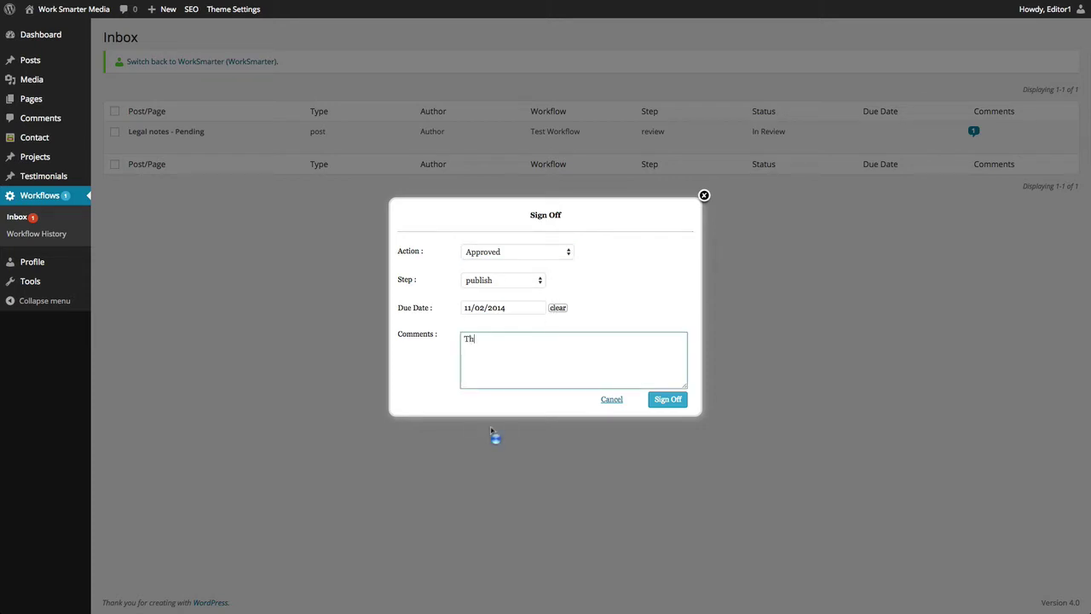
text(e notes are approved.)
click(659, 401)
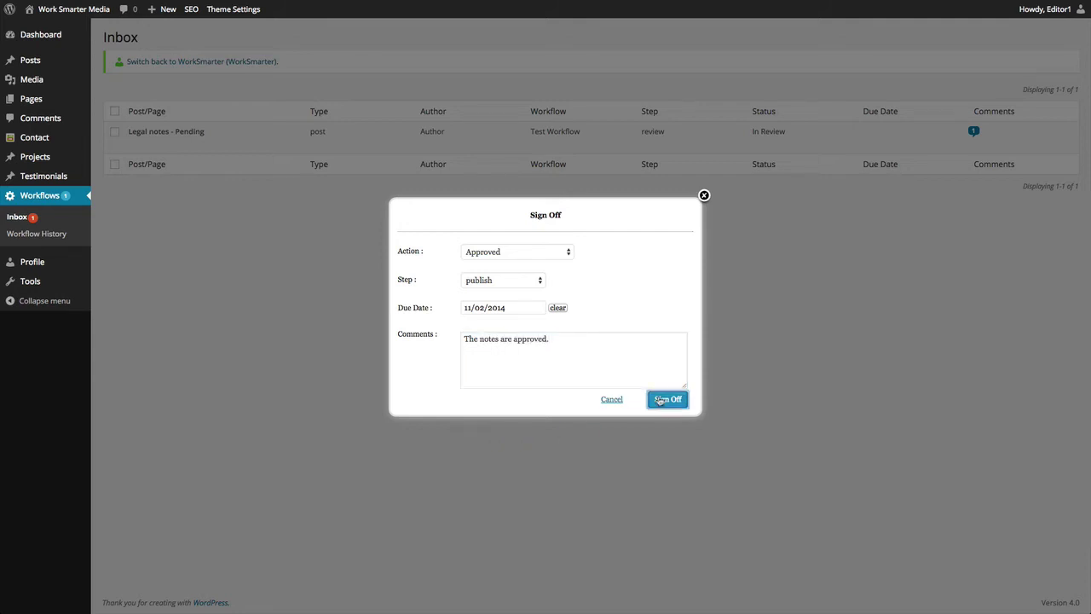